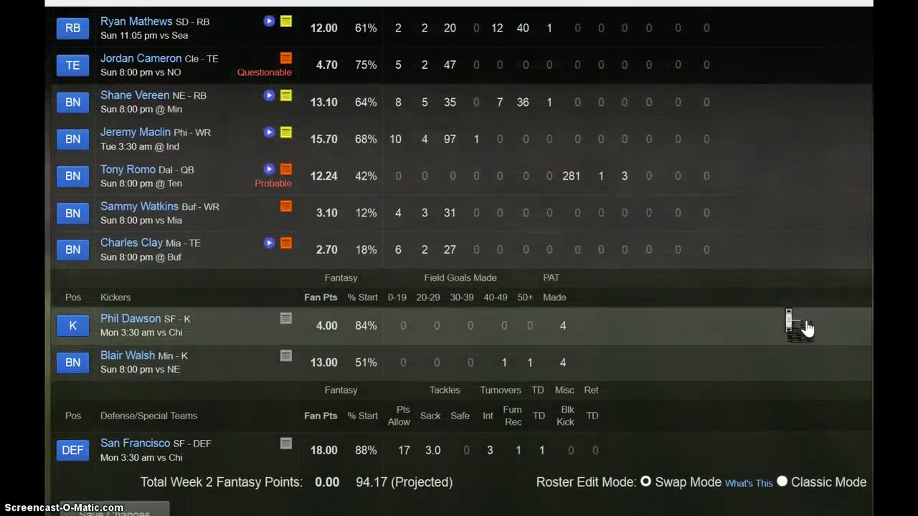
# Check Doug Martin's player information and the latest news note about his Week 2 status, and close his player card.
pyautogui.scroll(3, 806, 322)
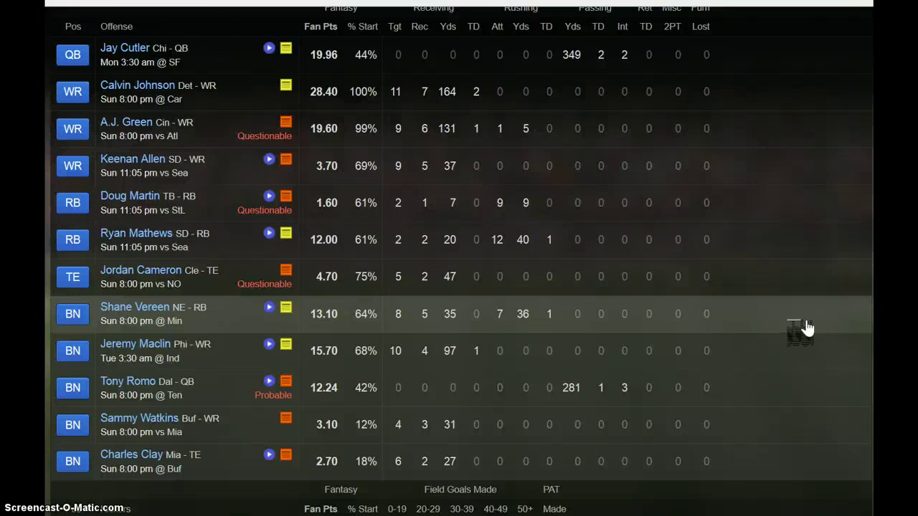
pyautogui.click(804, 315)
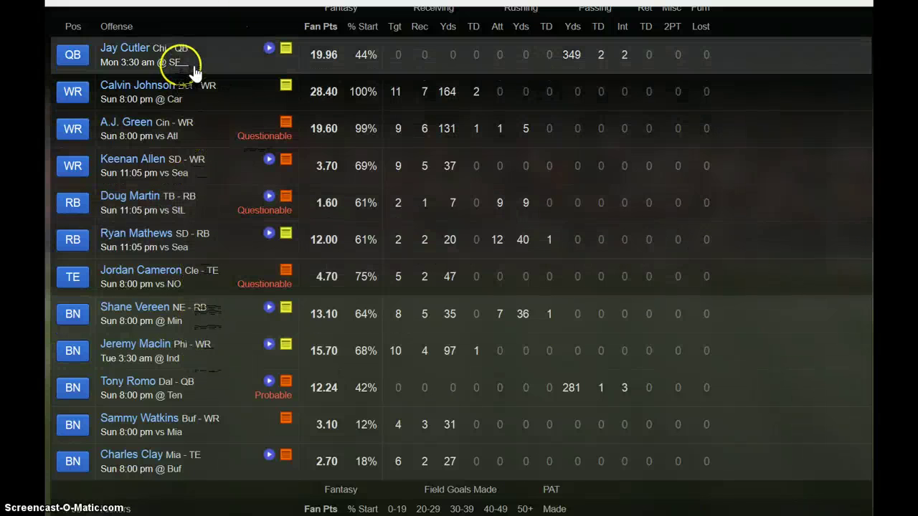
pyautogui.click(190, 279)
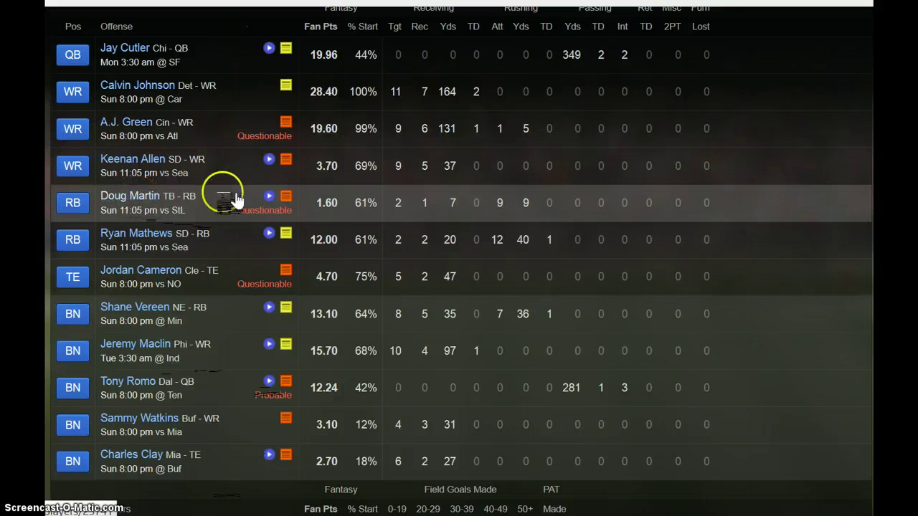
pyautogui.click(295, 198)
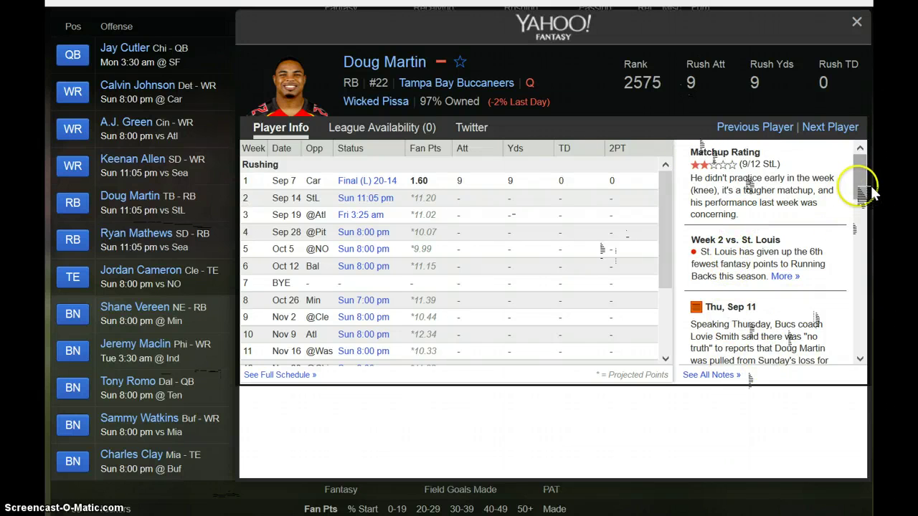
pyautogui.moveTo(864, 186); pyautogui.dragTo(871, 224)
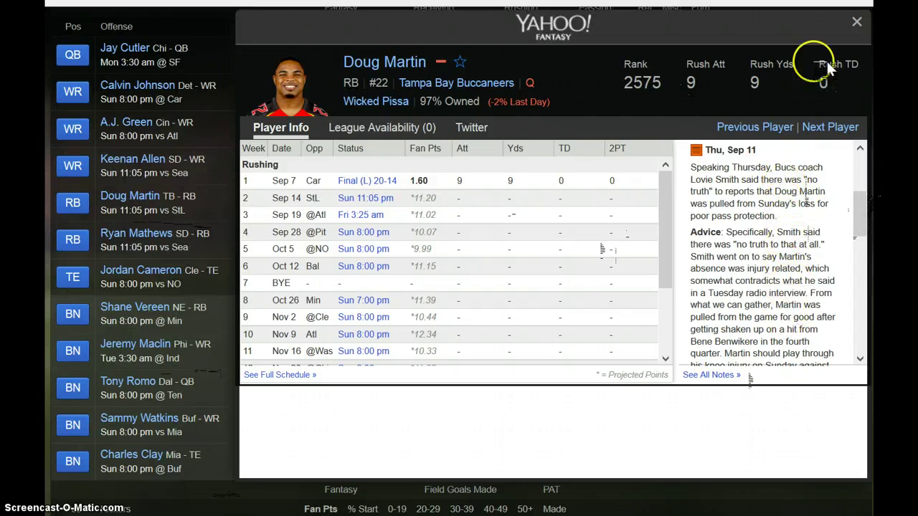
pyautogui.click(856, 21)
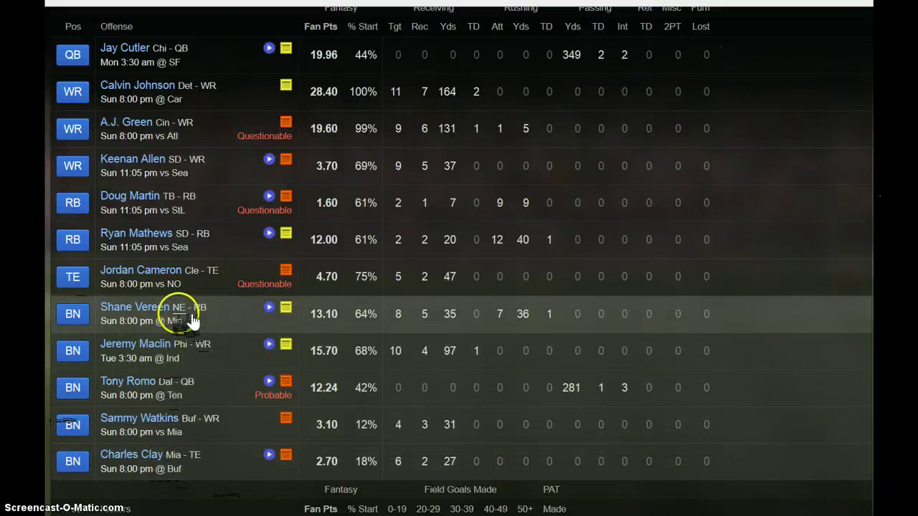
# Swap Shane Vereen from the bench into Doug Martin's running back spot in the Week 2 roster.
pyautogui.click(92, 315)
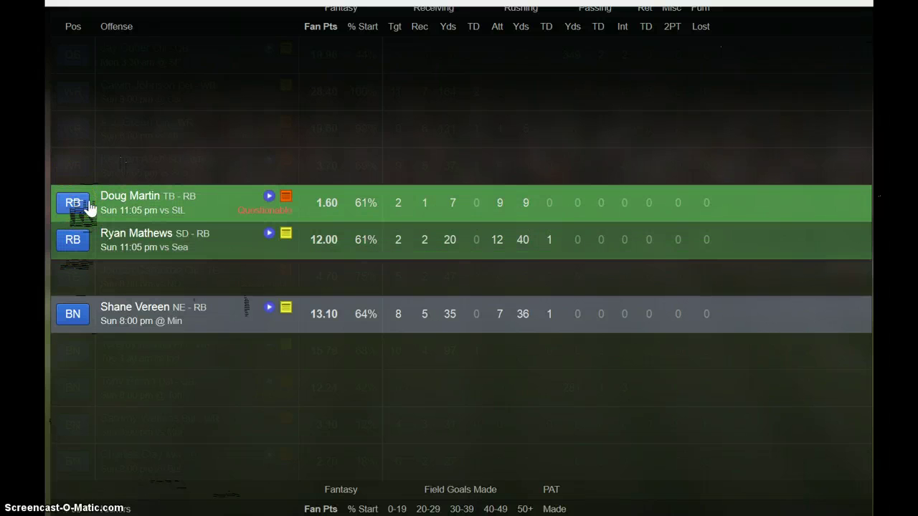
pyautogui.click(78, 205)
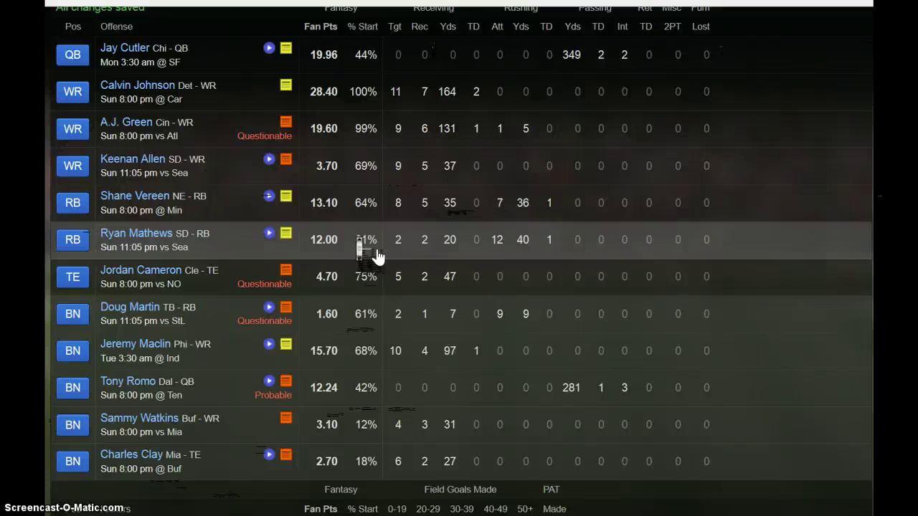
pyautogui.scroll(3, 376, 256)
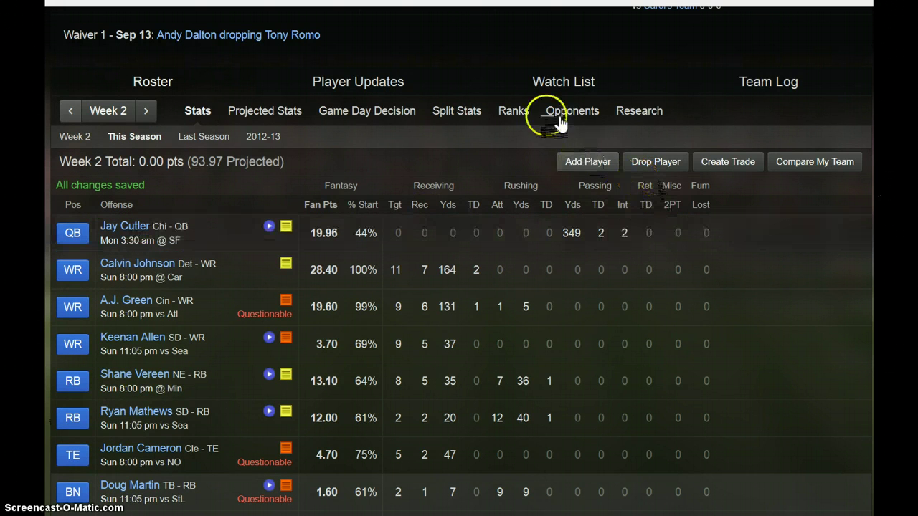
pyautogui.scroll(1, 473, 252)
pyautogui.scroll(3, 472, 255)
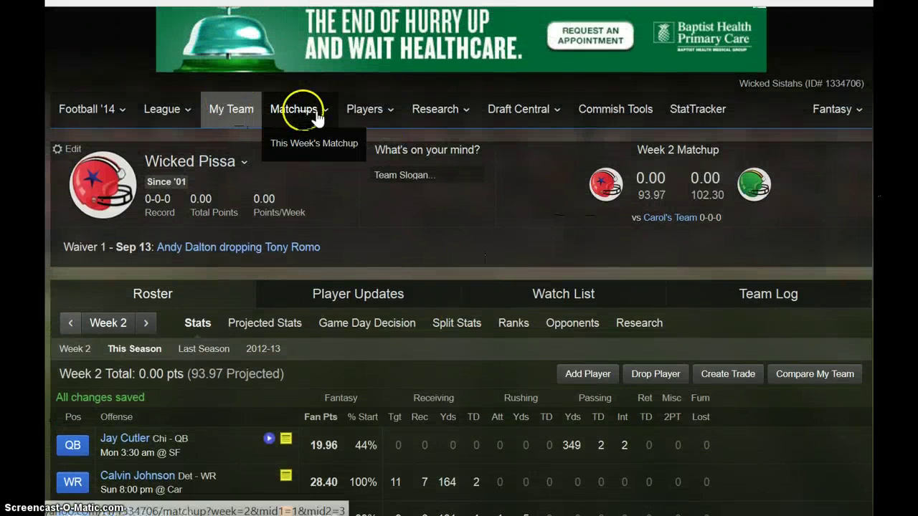
pyautogui.moveTo(388, 116)
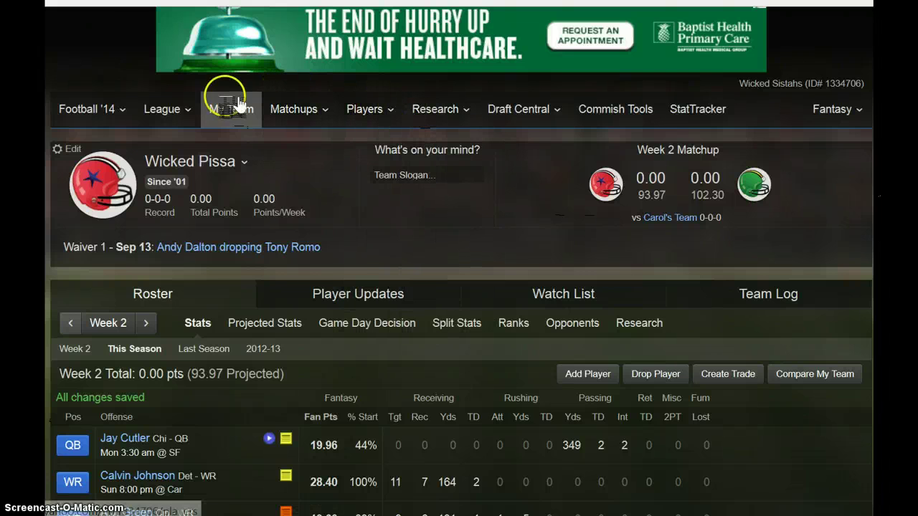
pyautogui.moveTo(180, 115)
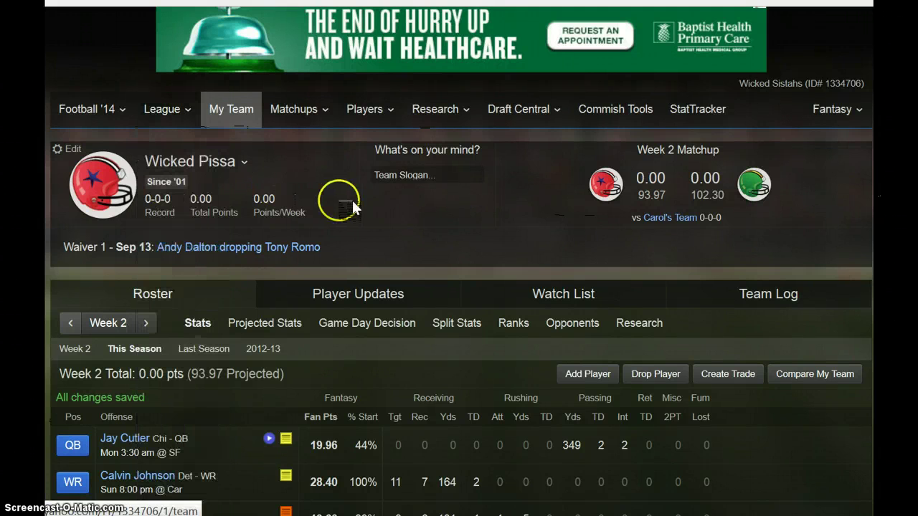
# Create a trade from the roster page and choose the Week 2 opponent's team as the trading partner.
pyautogui.scroll(-5, 351, 200)
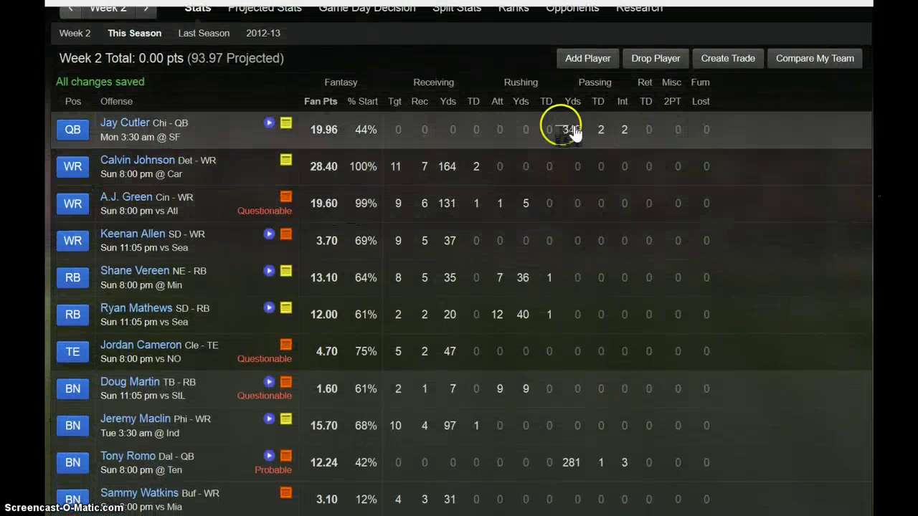
pyautogui.scroll(-1, 811, 129)
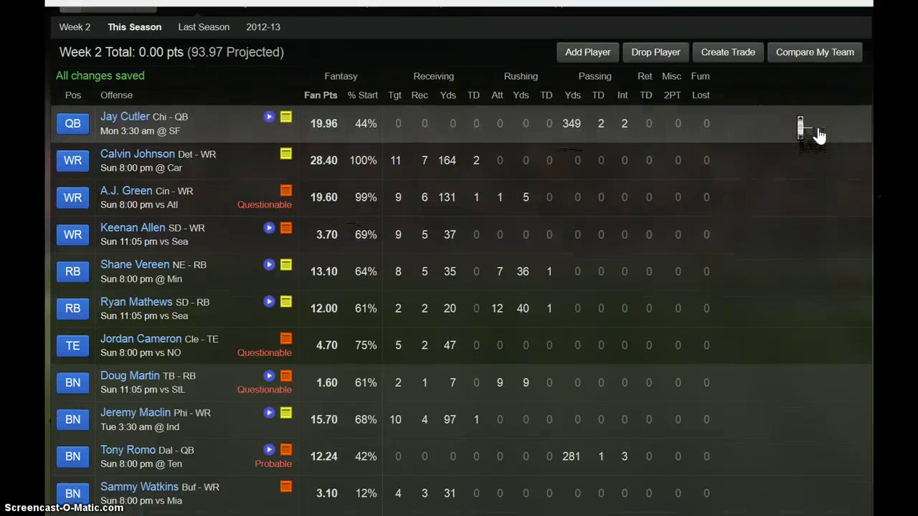
pyautogui.scroll(2, 817, 135)
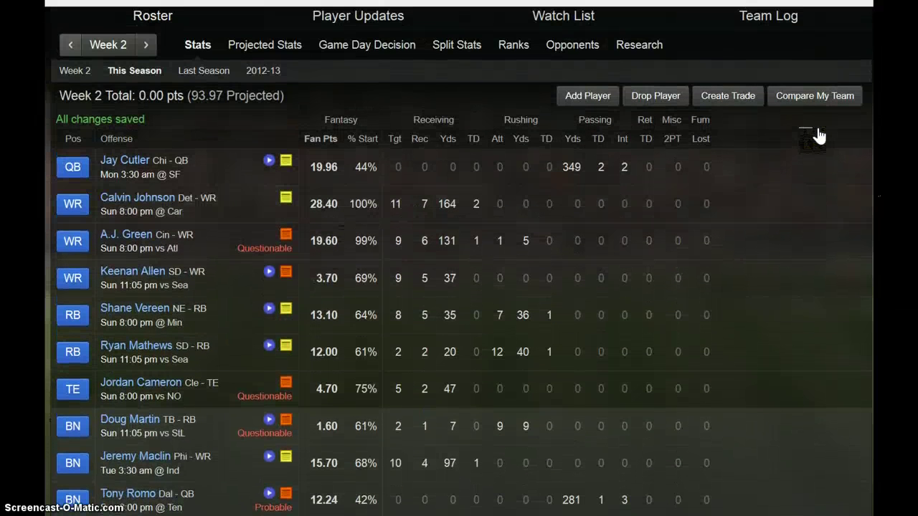
pyautogui.click(763, 95)
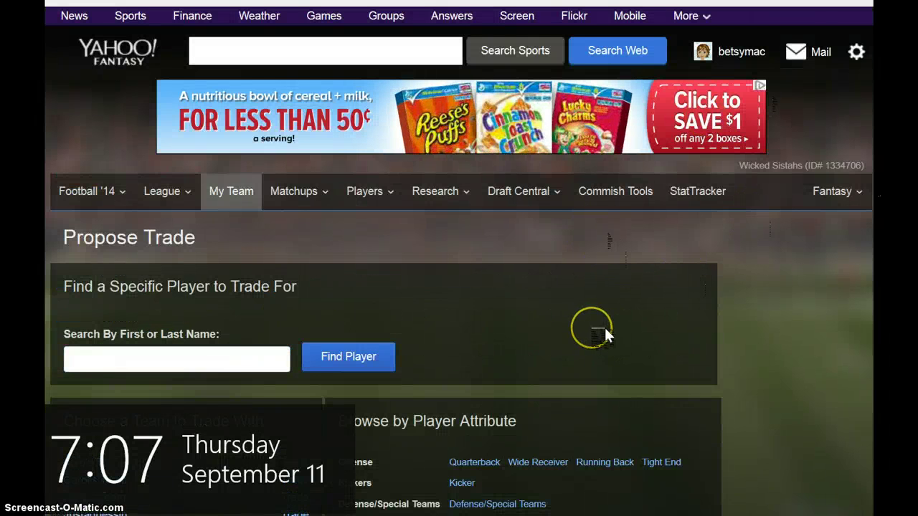
pyautogui.middleClick(605, 331)
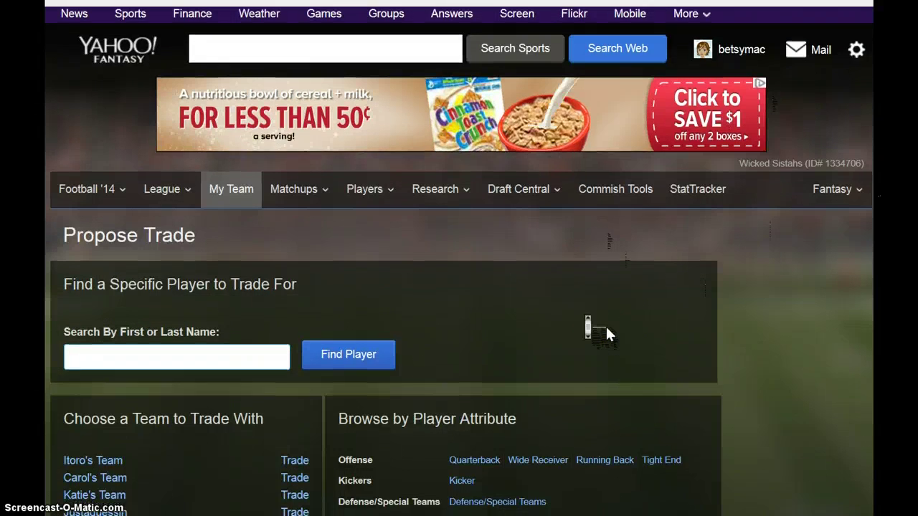
pyautogui.scroll(-3, 606, 331)
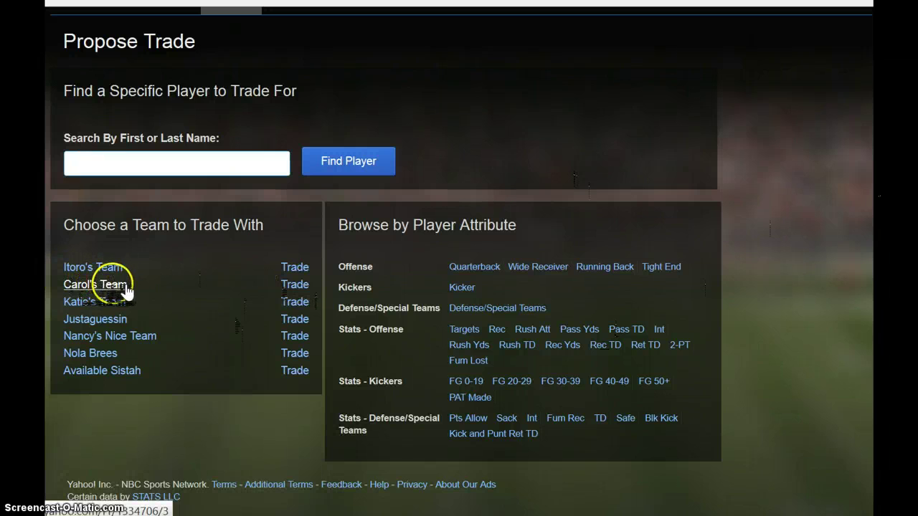
pyautogui.click(315, 290)
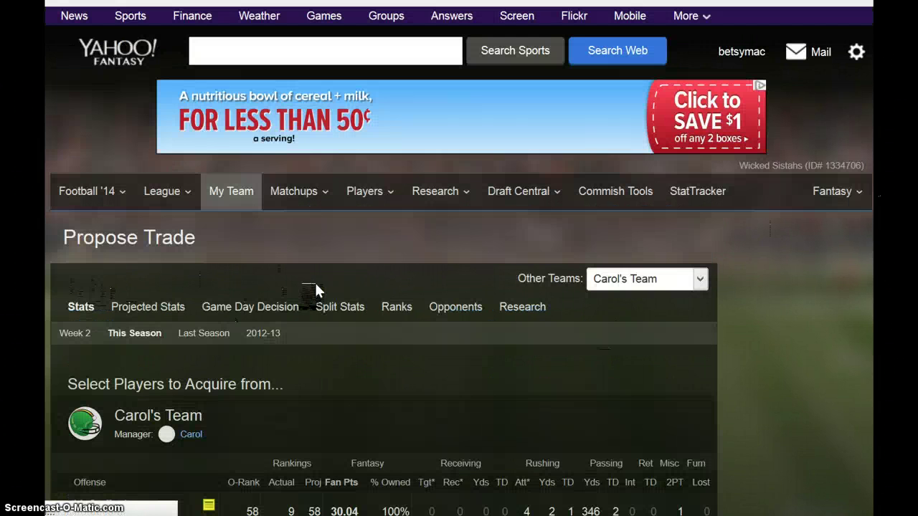
# Select quarterback R. Wilson as the player to acquire from the opposing team.
pyautogui.middleClick(317, 291)
pyautogui.scroll(-2, 337, 301)
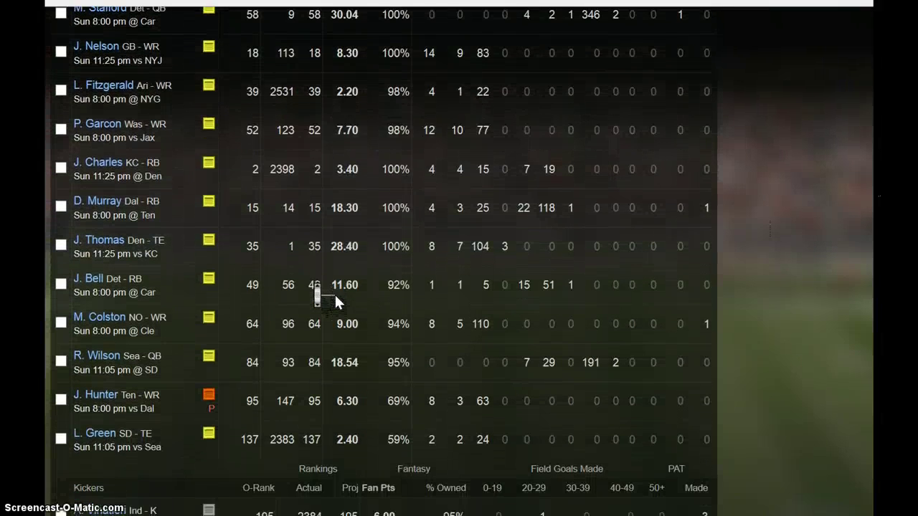
pyautogui.middleClick(334, 300)
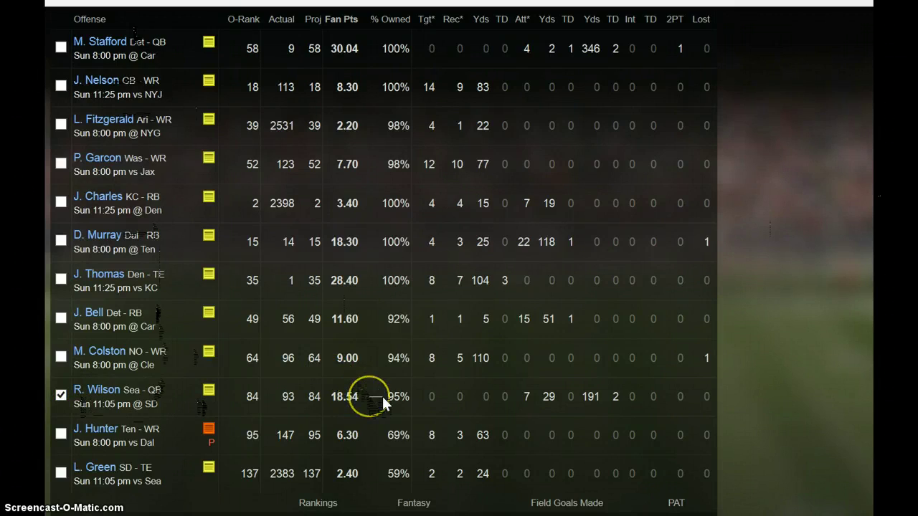
# Select quarterback J. Cutler as the player to trade away from Wicked Pissa.
pyautogui.scroll(-3, 381, 403)
pyautogui.scroll(2, 382, 398)
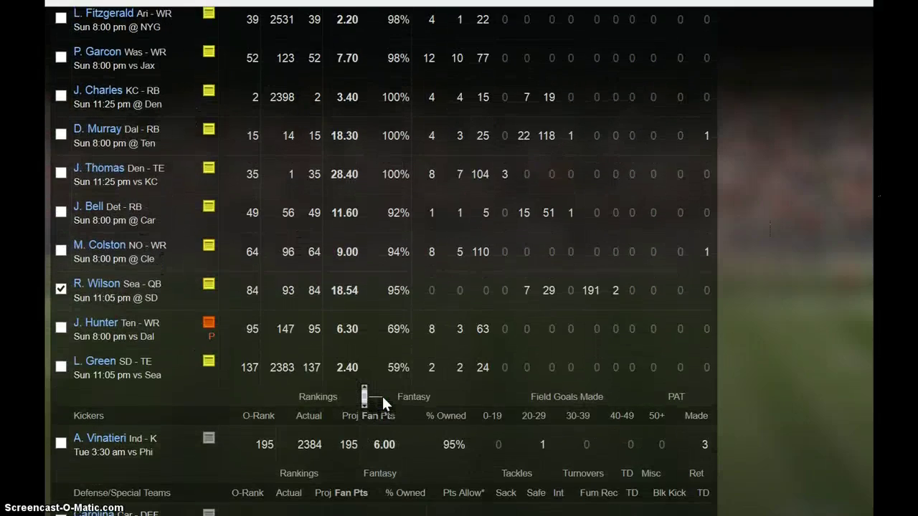
pyautogui.scroll(6, 382, 398)
pyautogui.scroll(2, 382, 403)
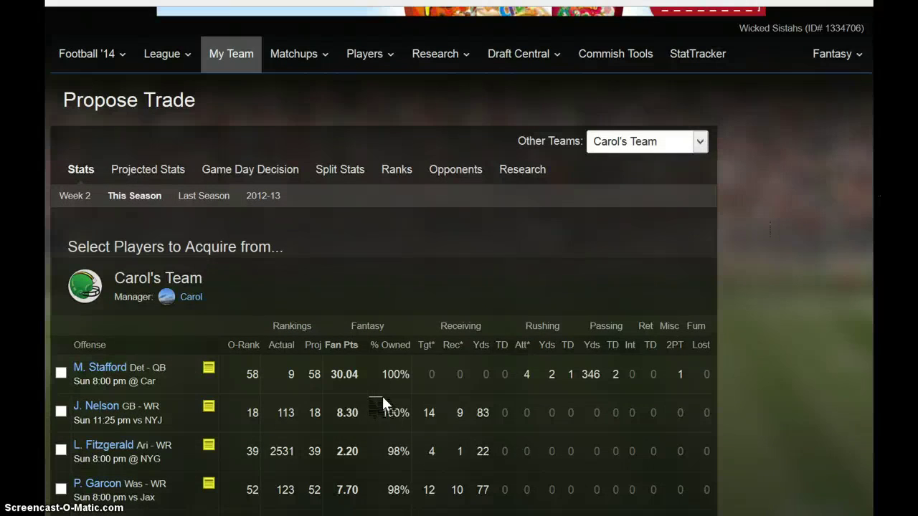
pyautogui.click(370, 452)
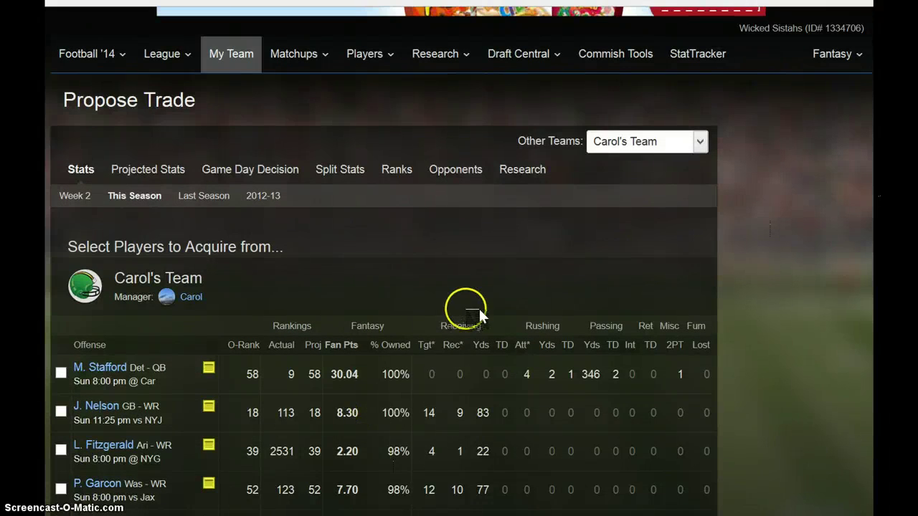
pyautogui.scroll(-12, 466, 314)
pyautogui.scroll(-3, 479, 316)
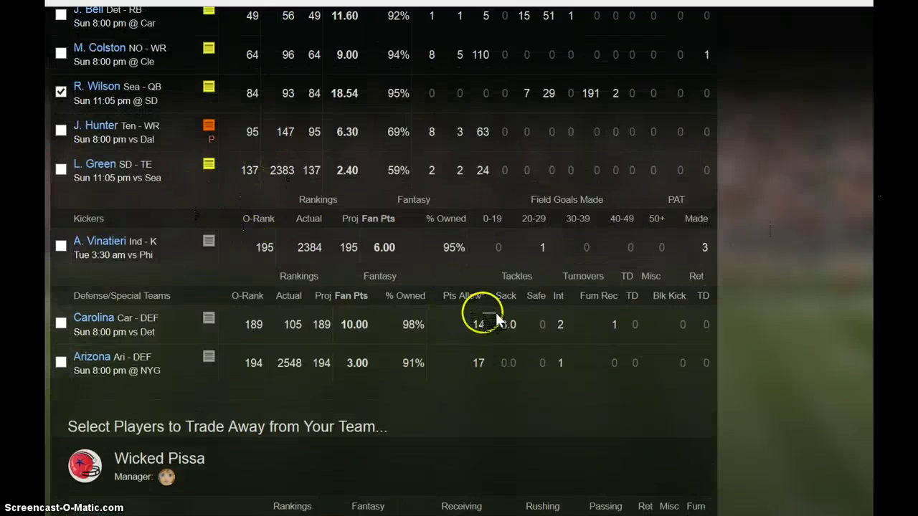
pyautogui.scroll(-7, 492, 318)
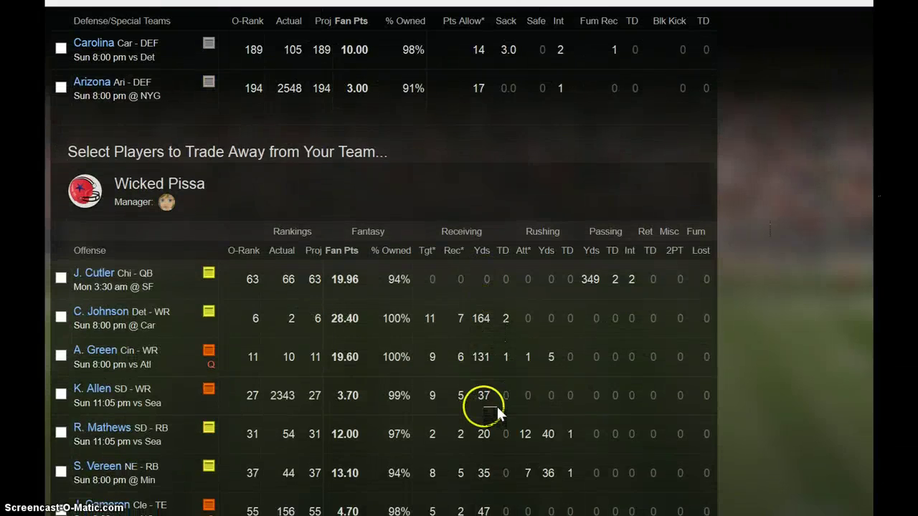
pyautogui.scroll(-3, 500, 397)
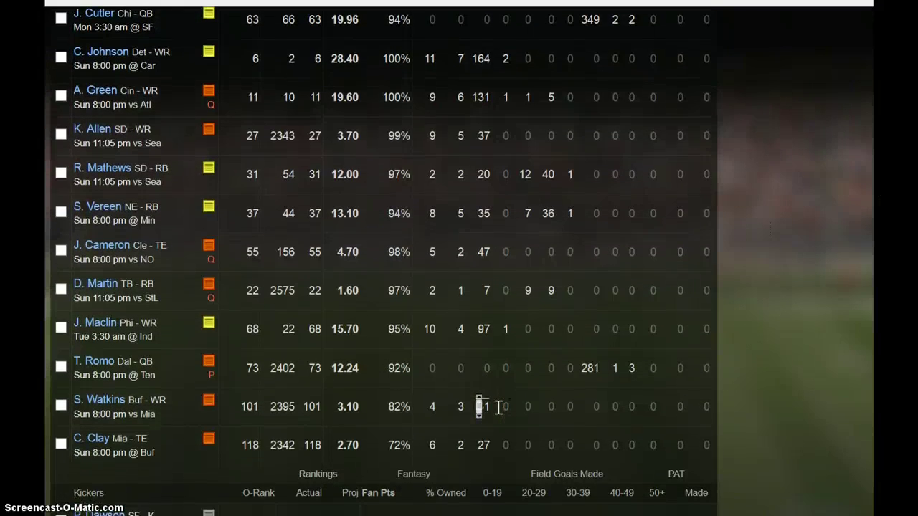
pyautogui.scroll(1, 498, 408)
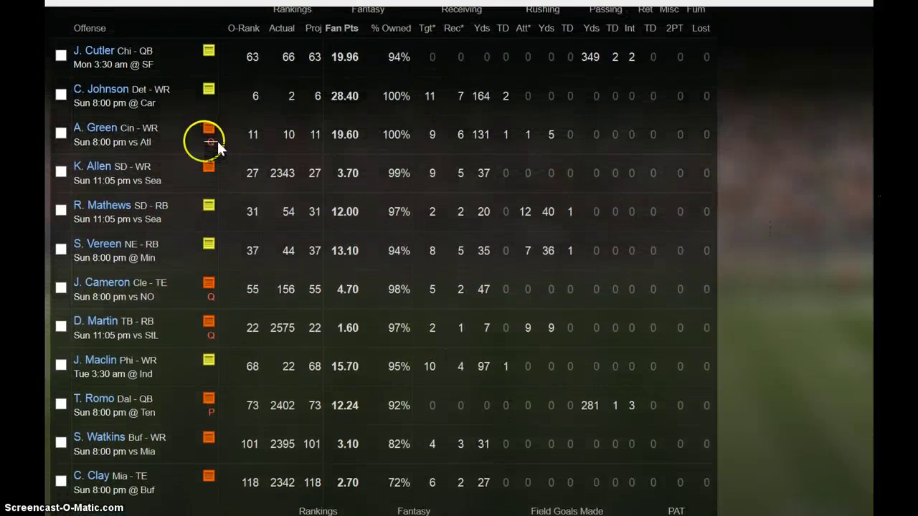
pyautogui.click(73, 54)
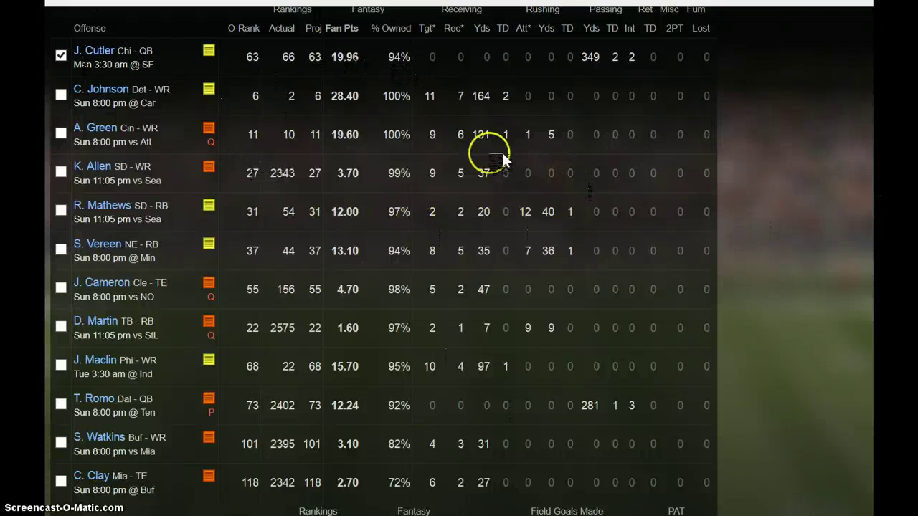
# Continue with the selected players and review the proposed trade down to the note for the opposing owner.
pyautogui.scroll(-7, 549, 210)
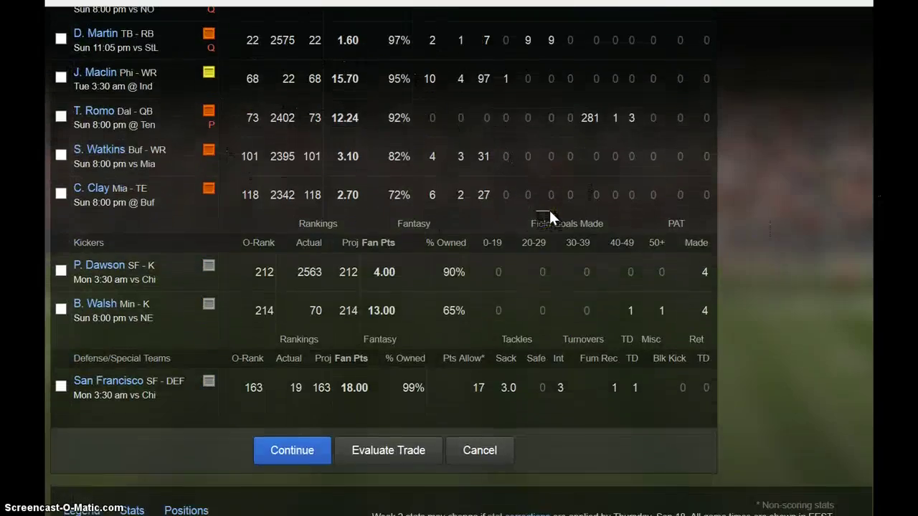
pyautogui.scroll(6, 549, 208)
pyautogui.scroll(3, 549, 210)
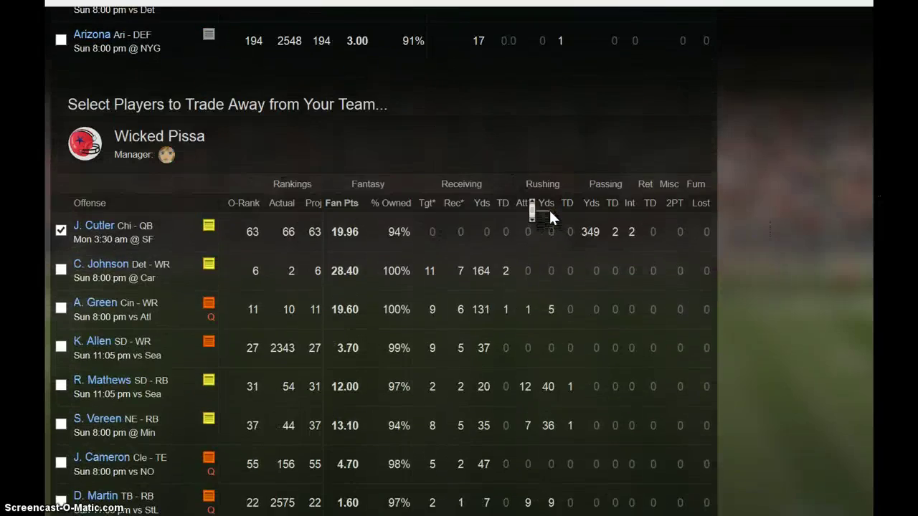
pyautogui.scroll(-8, 549, 208)
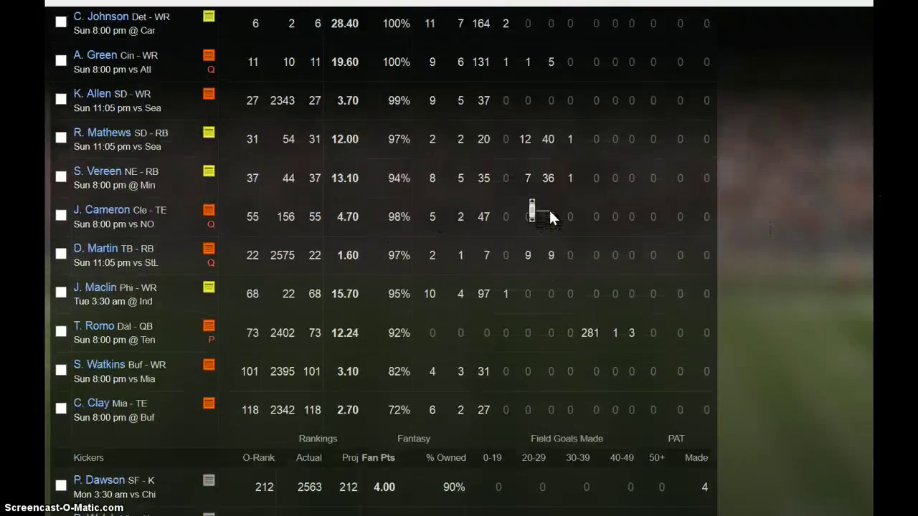
pyautogui.click(287, 369)
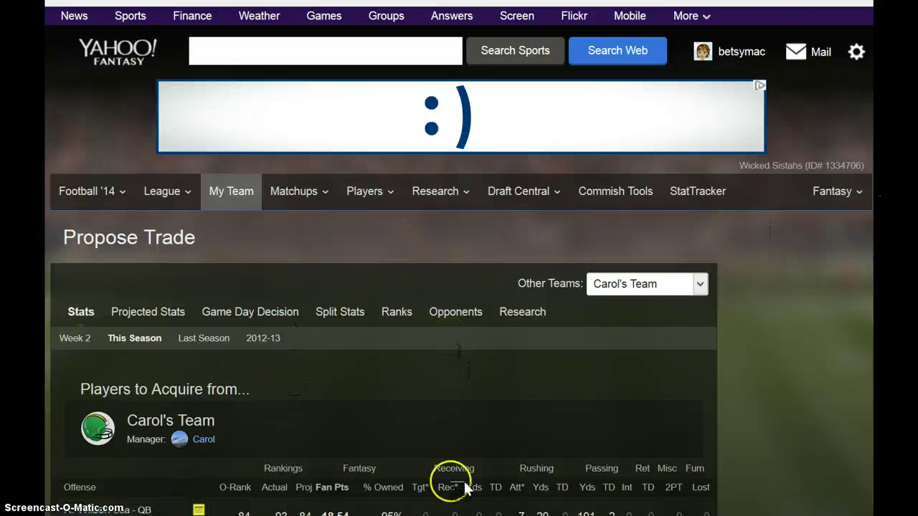
pyautogui.scroll(-2, 472, 337)
pyautogui.scroll(-3, 473, 334)
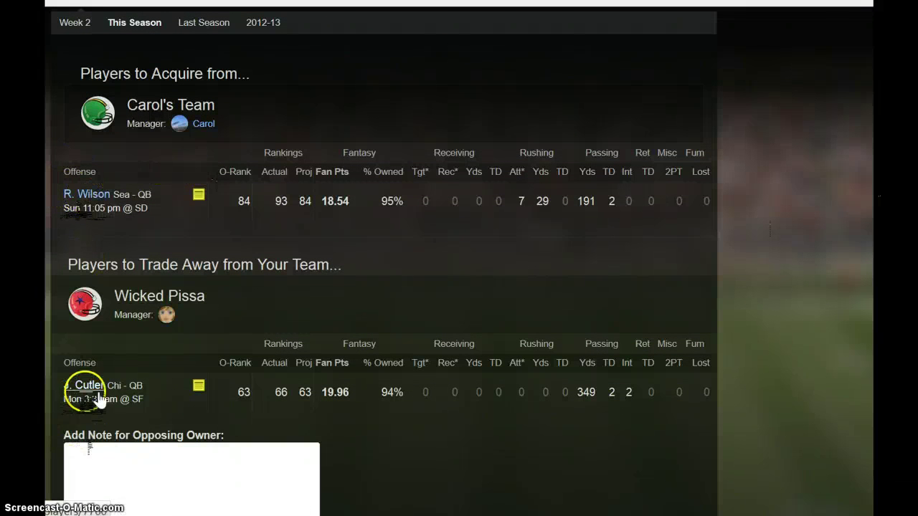
pyautogui.scroll(-3, 316, 294)
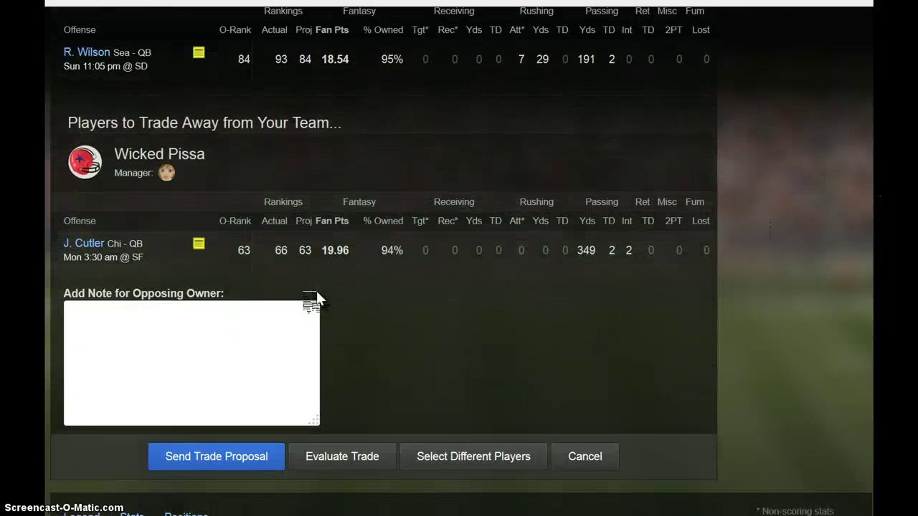
# Add the note "Hey, I really wouldn't do this trade, but wanted to illustrate how to trade." for the opposing owner and send the trade proposal.
pyautogui.click(303, 291)
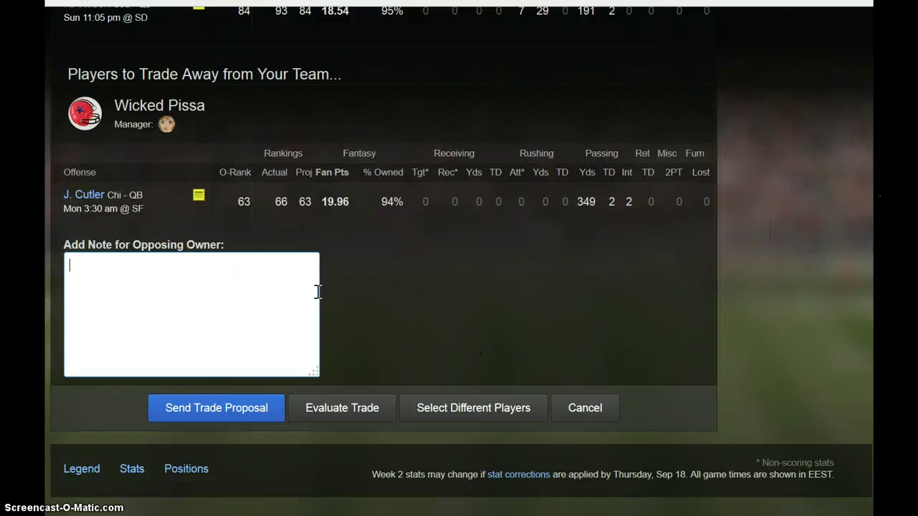
pyautogui.write('Hey, I really wou')
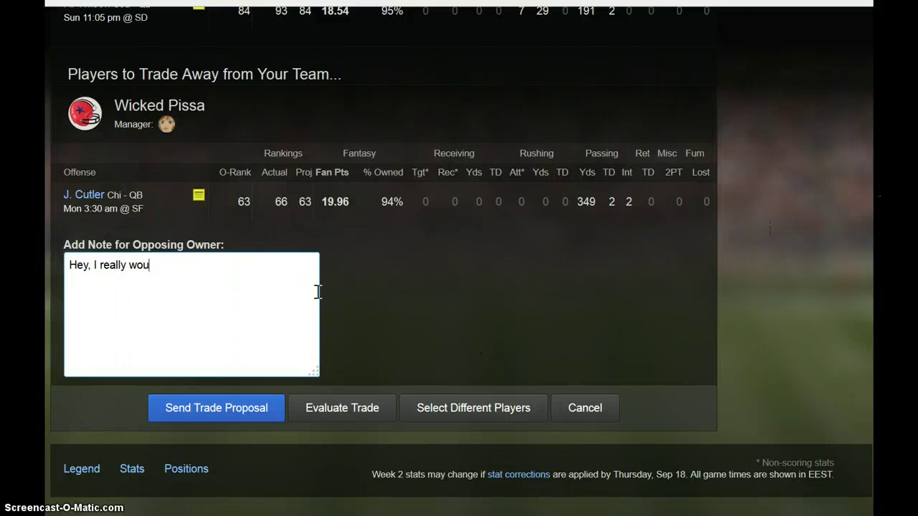
pyautogui.write("ldn't do this trade, but ")
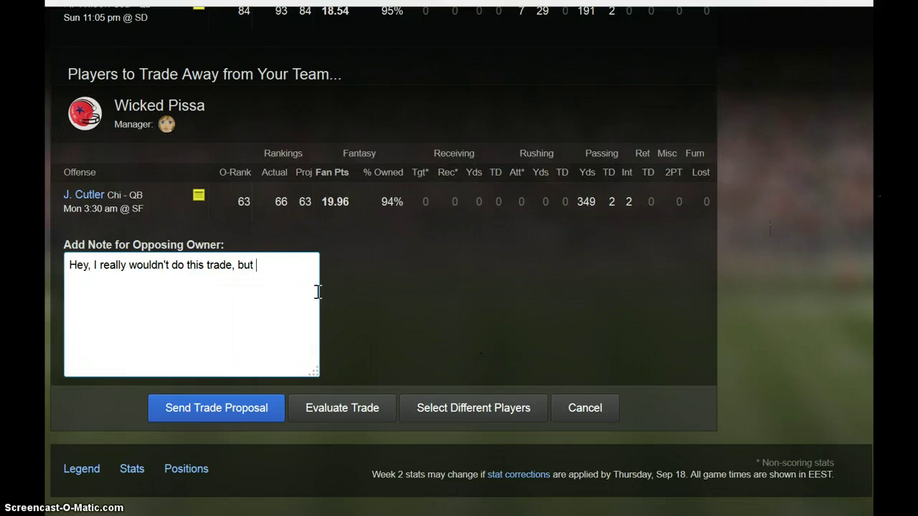
pyautogui.write('wanted to illustrate hoe to')
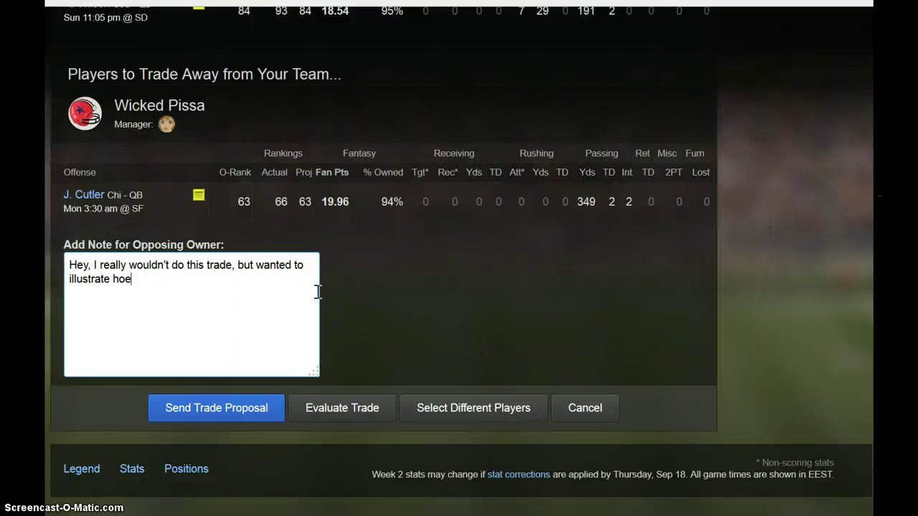
pyautogui.press('BackSpace')
pyautogui.press('BackSpace')
pyautogui.press('BackSpace')
pyautogui.write('ow to trade.')
pyautogui.click(244, 412)
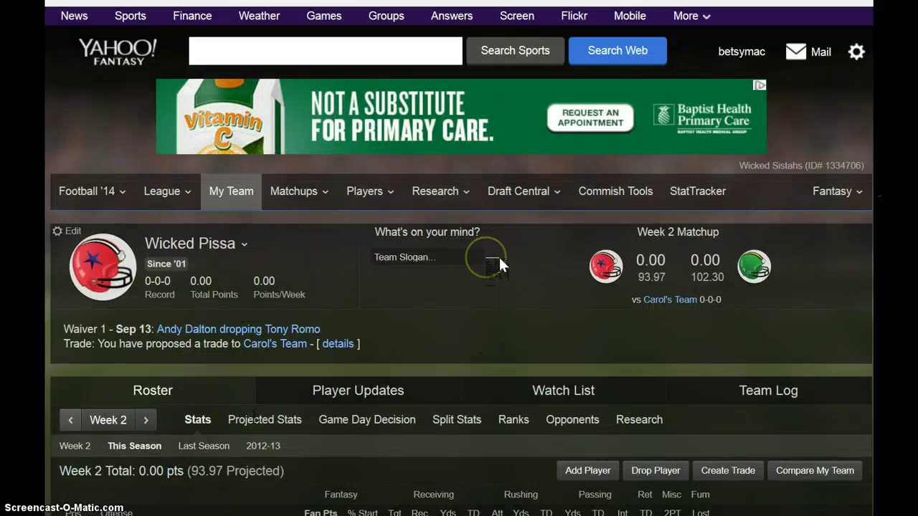
# Look over the full Week 2 roster of Wicked Pissa, including starters, bench players, kickers and defense.
pyautogui.scroll(-4, 498, 259)
pyautogui.scroll(-4, 500, 264)
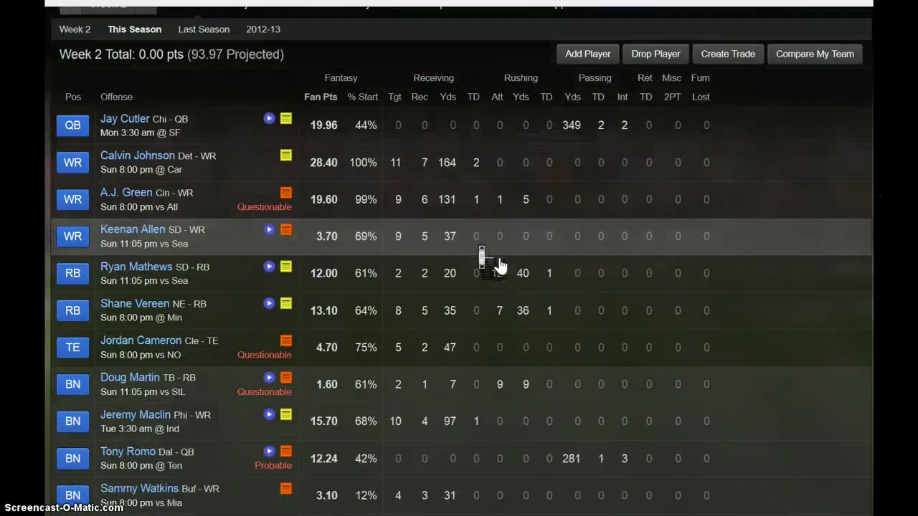
pyautogui.scroll(-1, 500, 265)
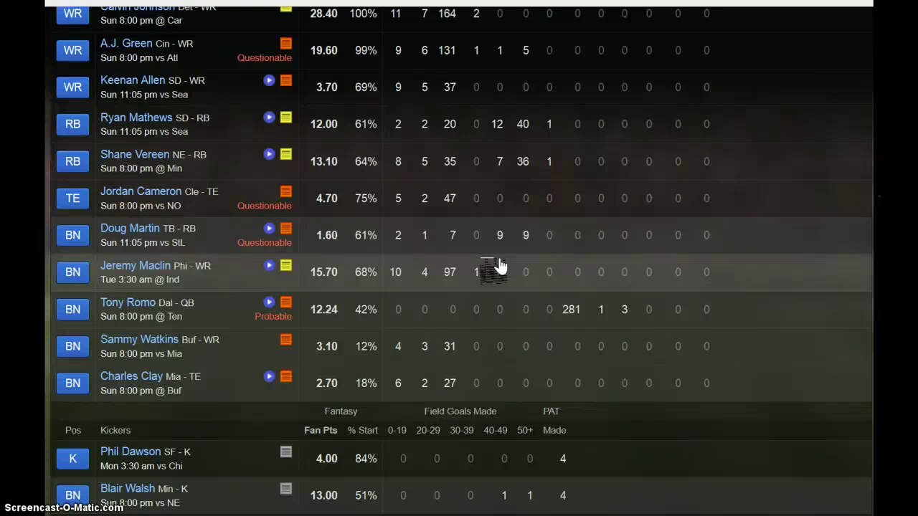
pyautogui.scroll(3, 685, 209)
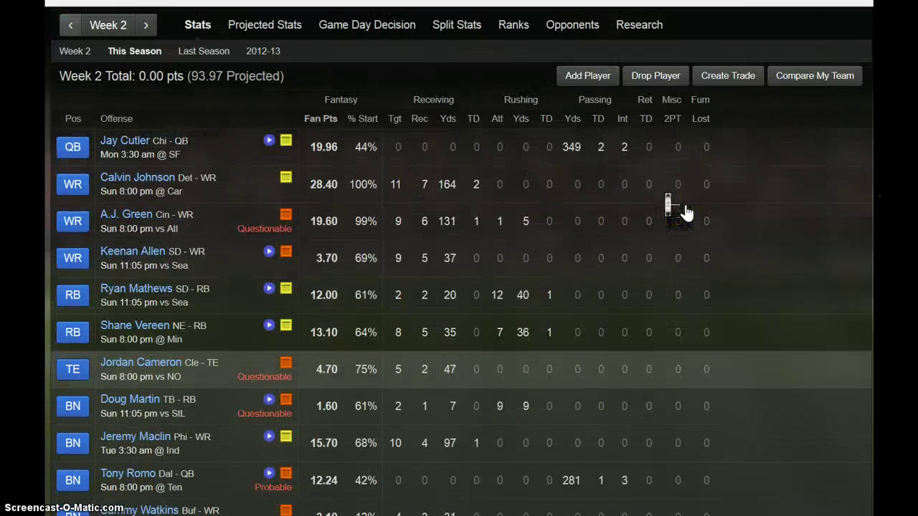
pyautogui.scroll(1, 685, 209)
pyautogui.scroll(-5, 685, 209)
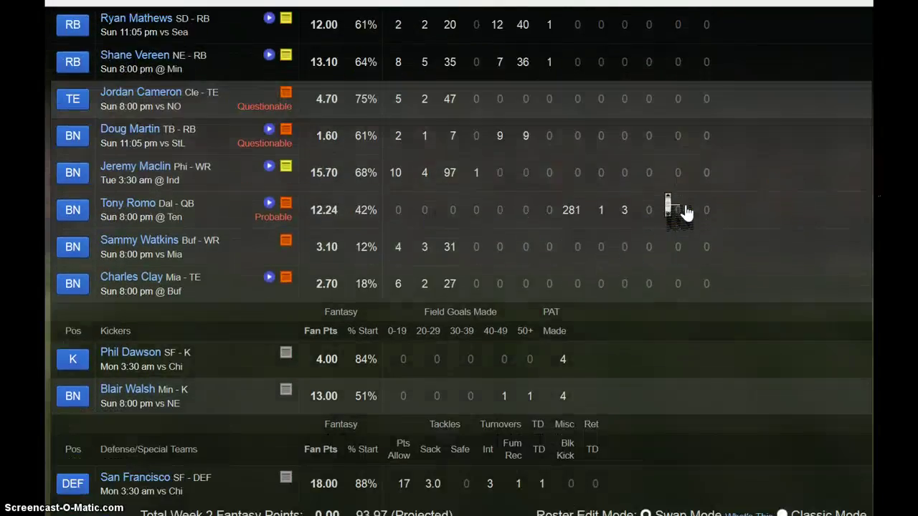
pyautogui.scroll(-3, 684, 213)
pyautogui.scroll(-1, 685, 213)
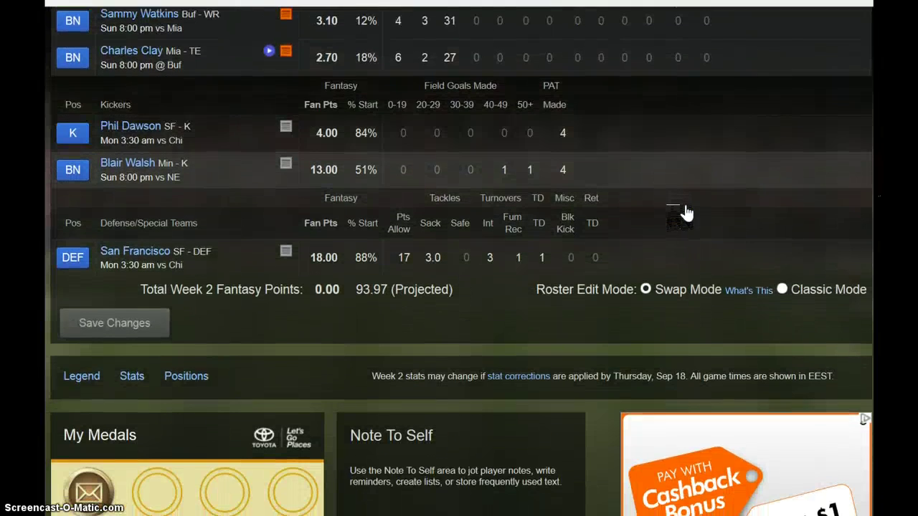
pyautogui.scroll(4, 684, 212)
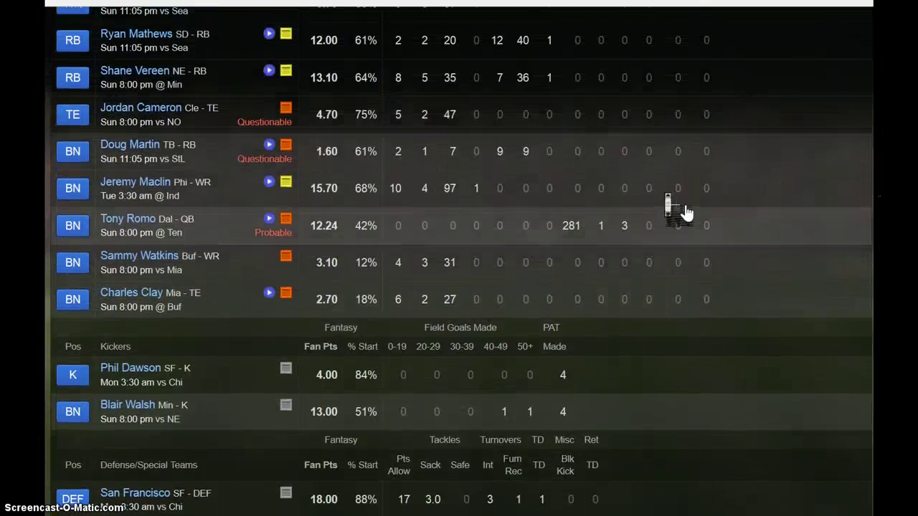
pyautogui.scroll(3, 685, 213)
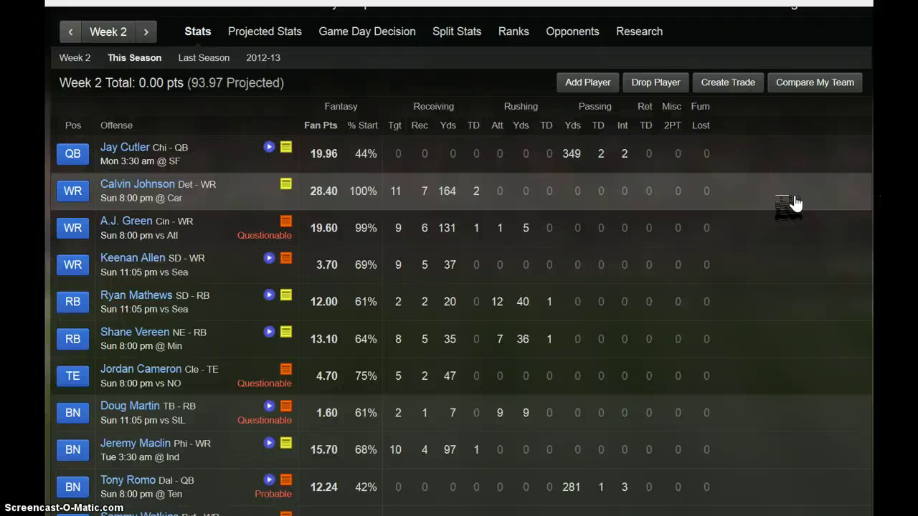
pyautogui.scroll(-4, 795, 203)
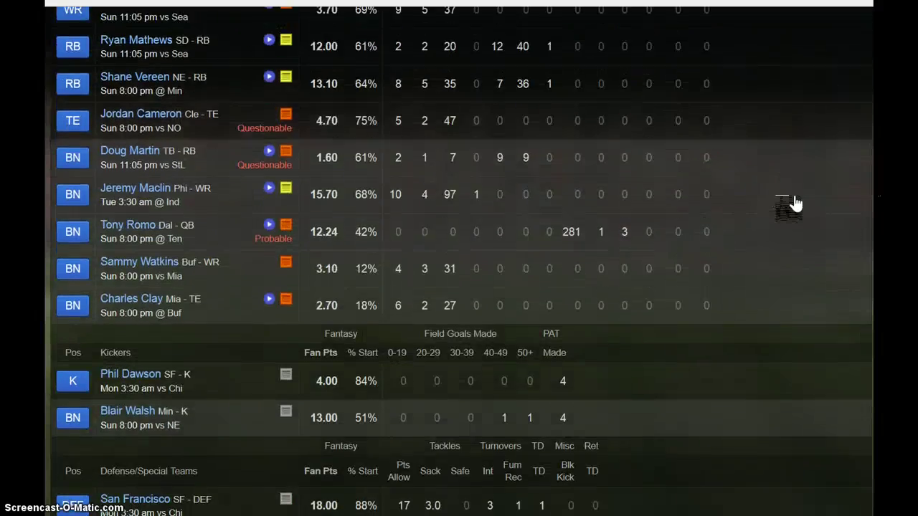
pyautogui.scroll(-1, 796, 203)
pyautogui.scroll(2, 796, 203)
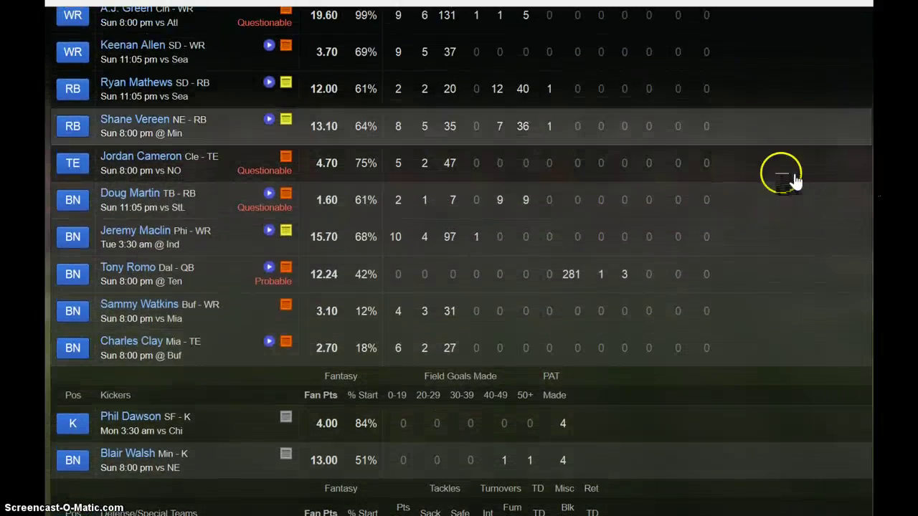
pyautogui.scroll(3, 795, 136)
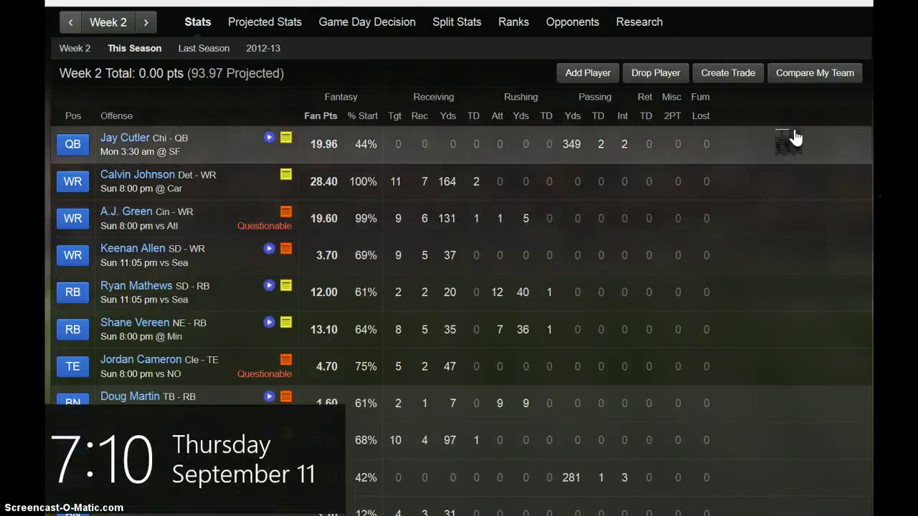